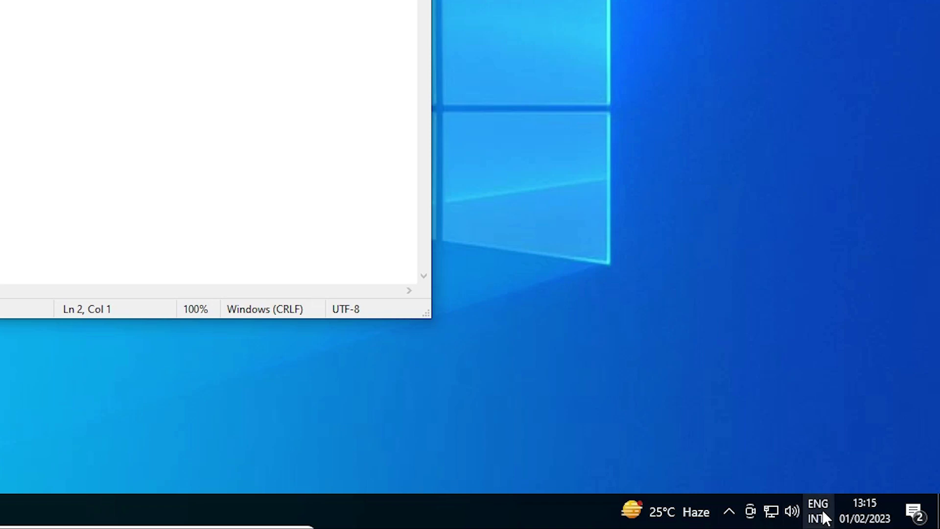
- Check the available keyboard layouts in the taskbar's input language list and minimize the Notepad window
left_click(818, 518)
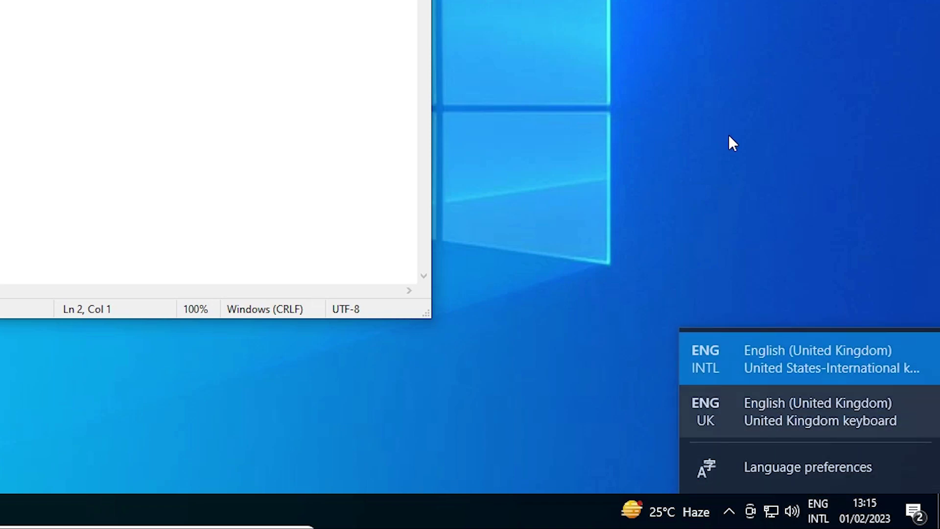
left_click(679, 124)
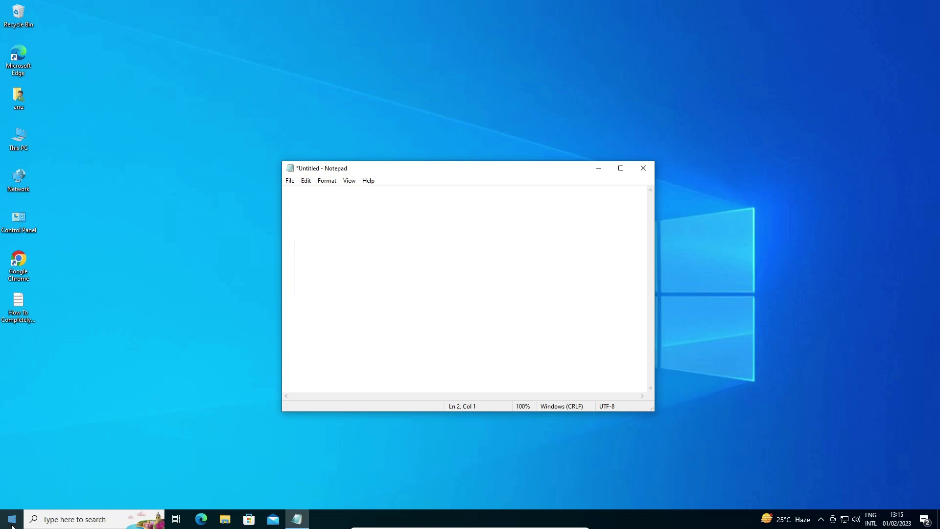
left_click(599, 168)
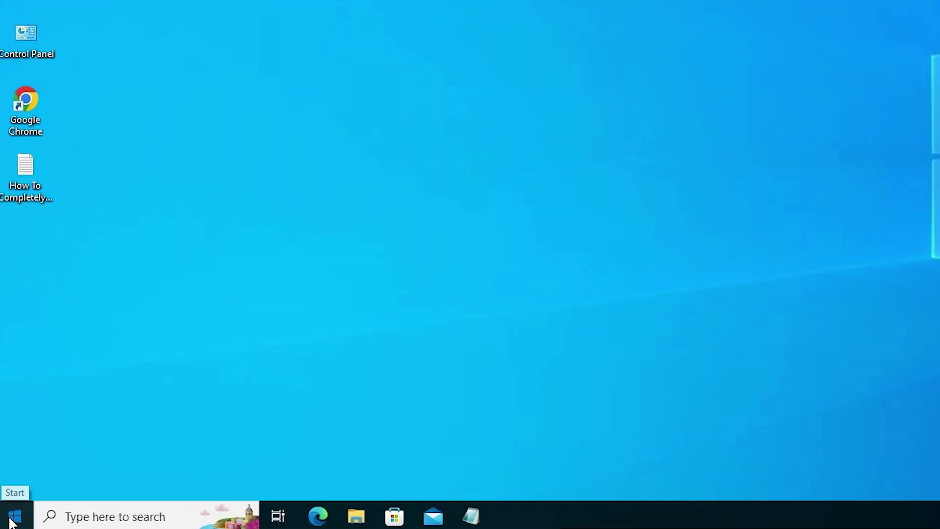
- Search for the Windows Settings app and open it
left_click(11, 521)
type("c")
key("BackSpace")
key("BackSpace")
type("se")
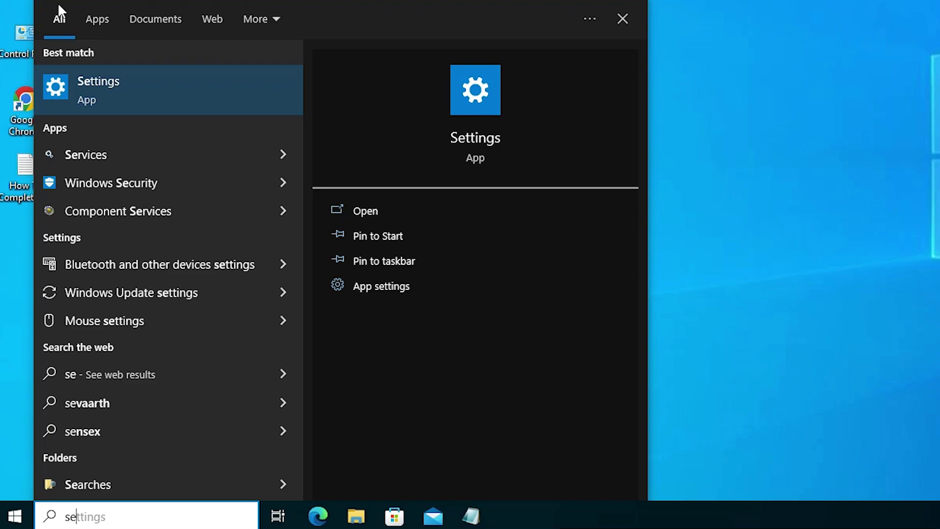
left_click(95, 83)
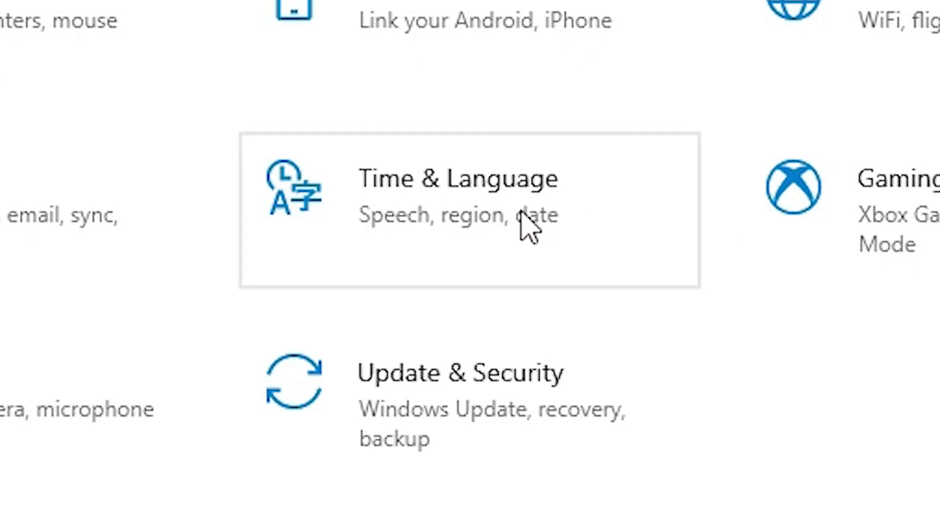
- Open the Language settings under Time & Language
left_click(521, 213)
left_click(907, 9)
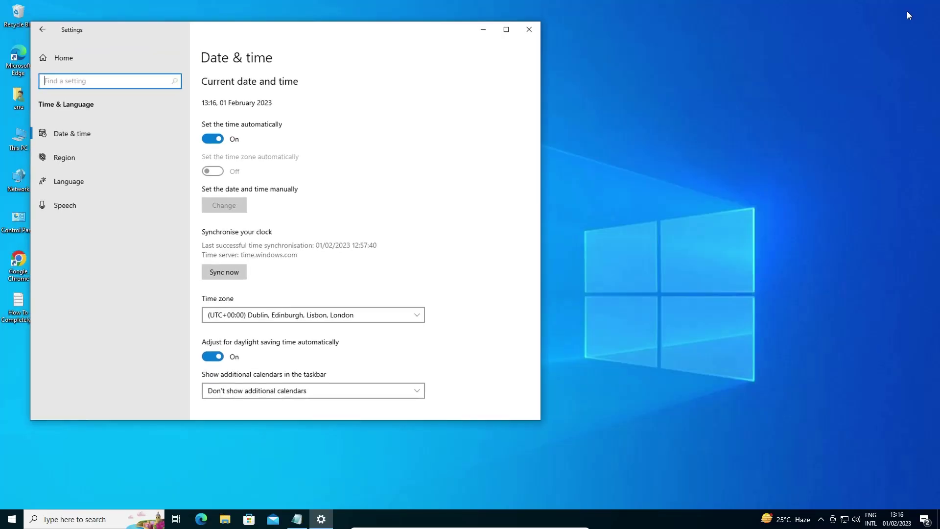
left_click_drag(354, 40, 535, 68)
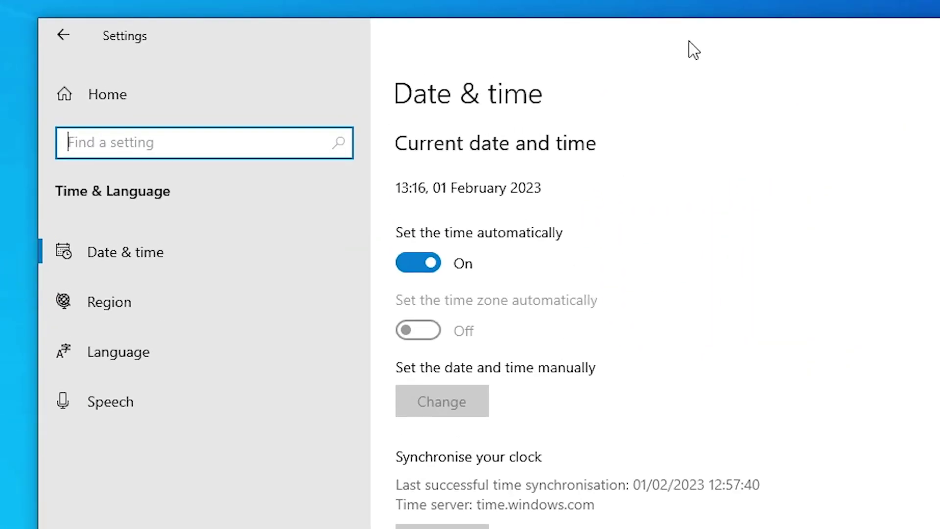
left_click(172, 360)
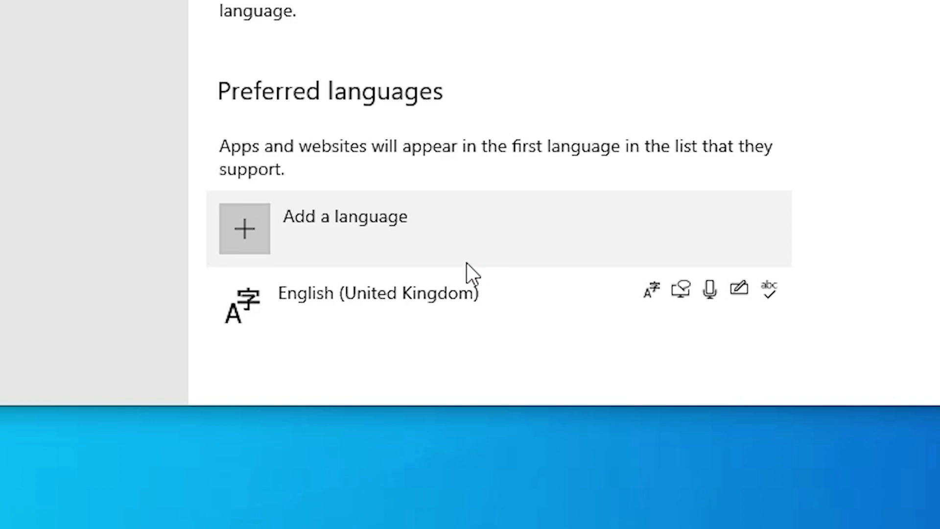
- Add English (India) to the preferred languages, installing it with the default optional features, and close Settings
left_click(423, 234)
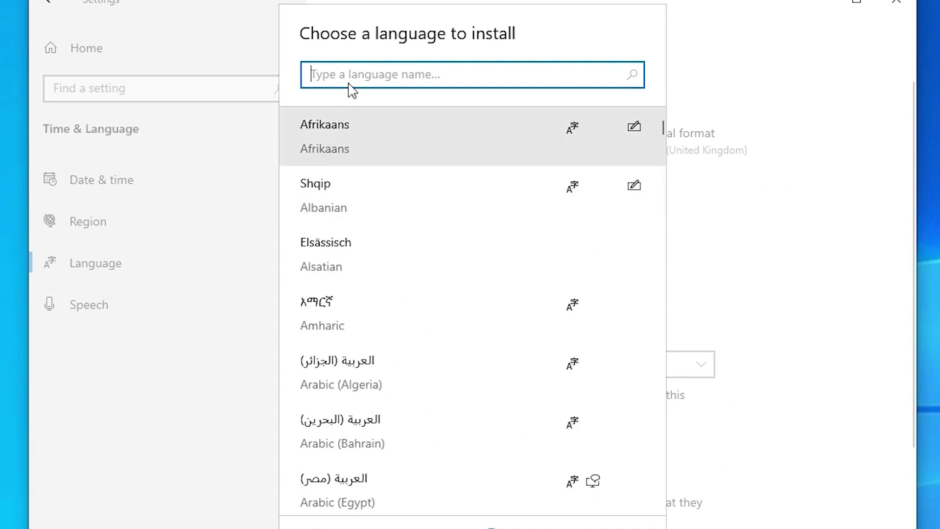
type("Engli")
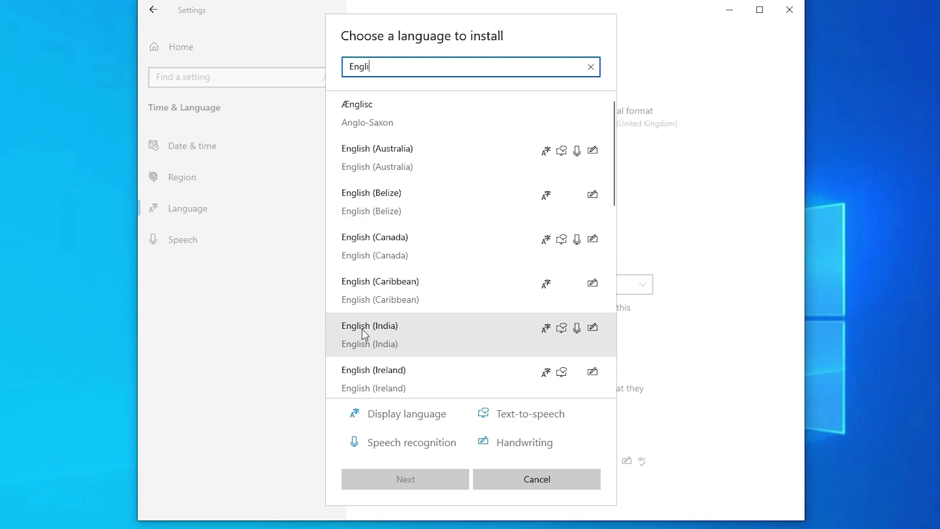
left_click(398, 342)
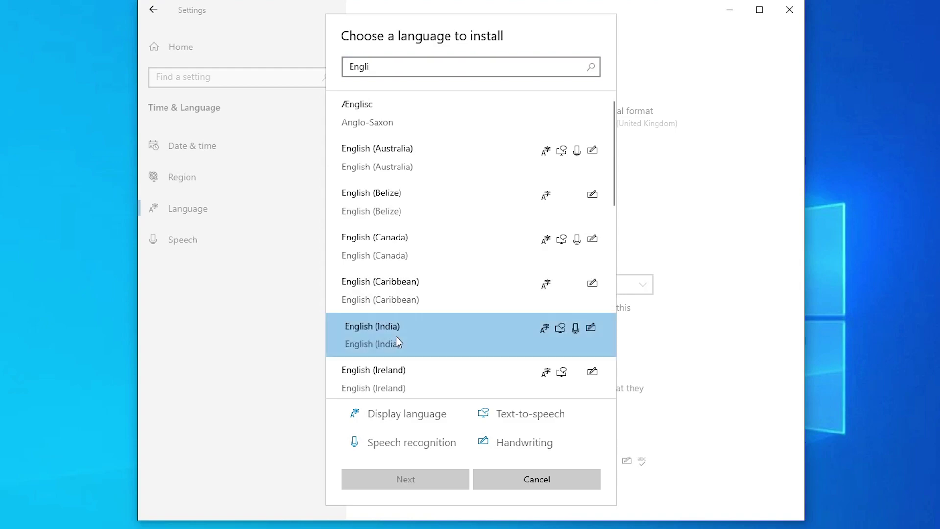
left_click(443, 485)
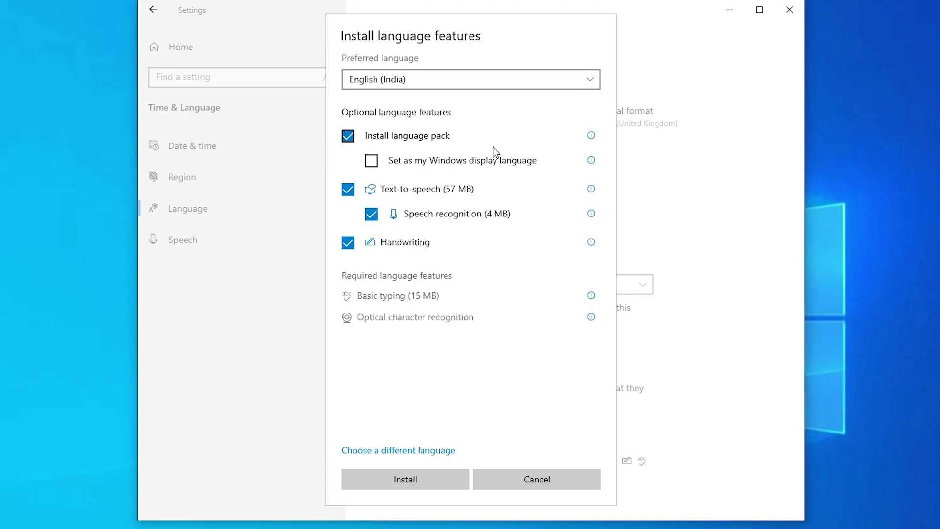
left_click(446, 483)
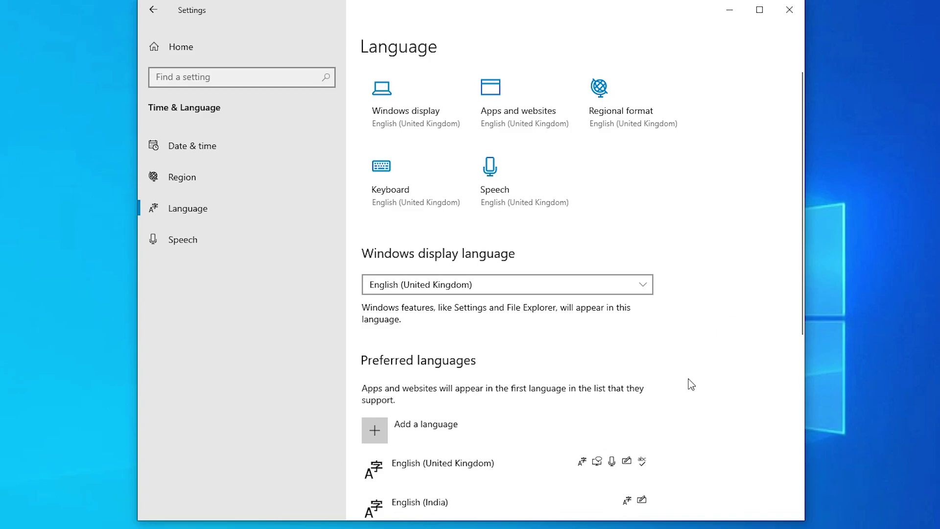
scroll(648, 405, "down", 3)
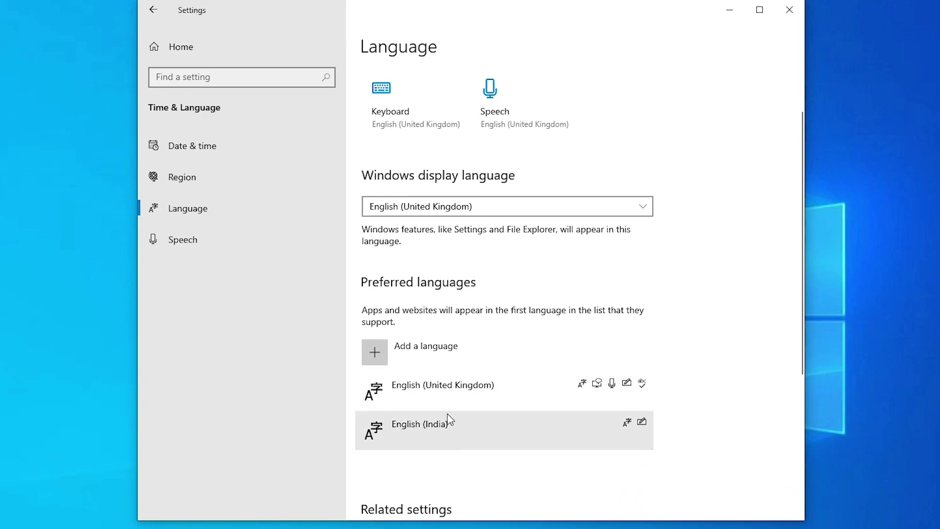
left_click(796, 20)
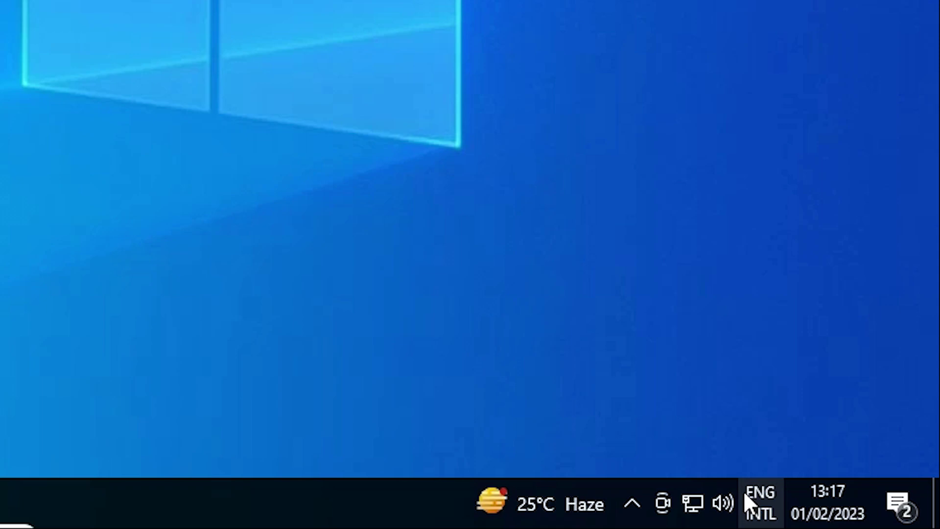
- Switch the active input method to the English (India) keyboard
mouse_move(866, 519)
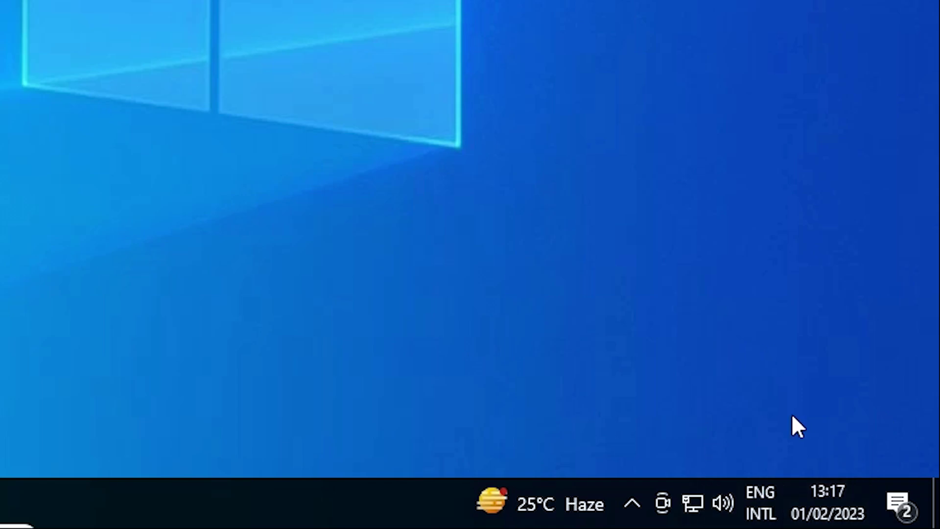
left_click(750, 507)
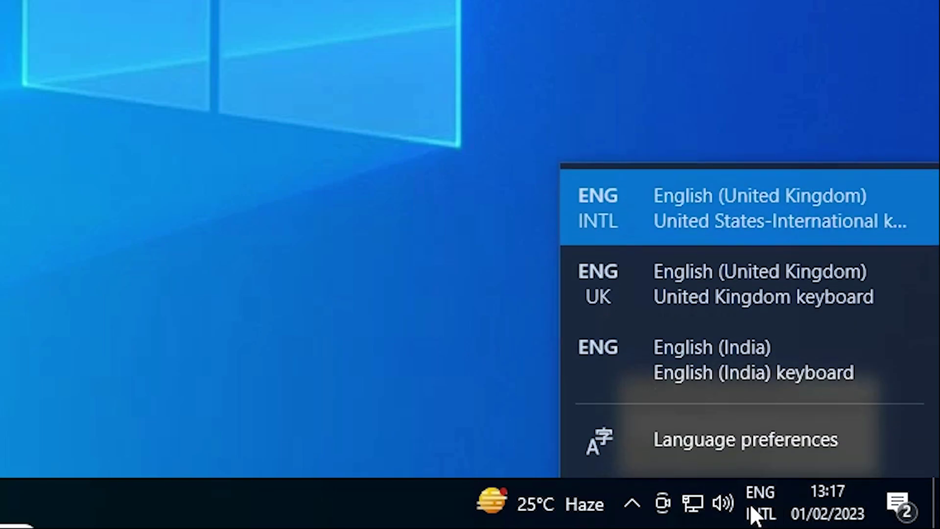
left_click(766, 373)
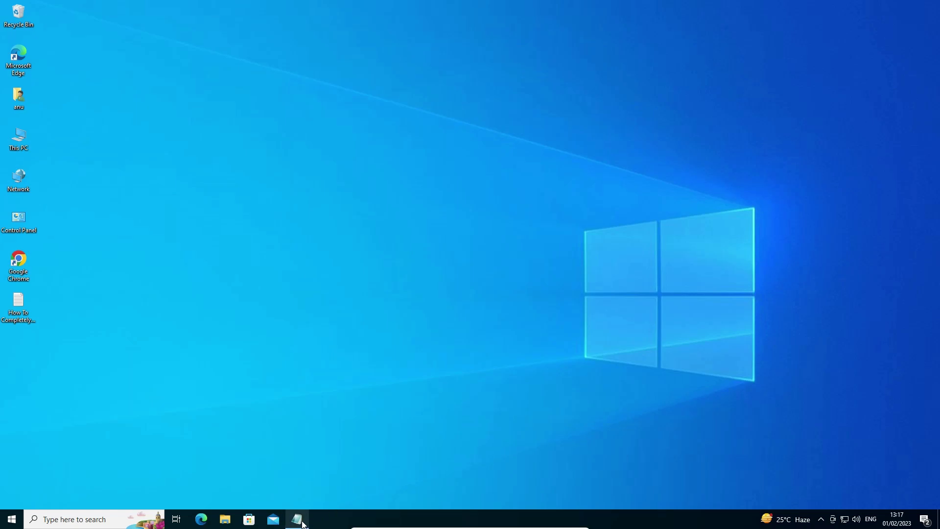
- Restore the Notepad window, launch the On-Screen Keyboard and arrange both windows so the text area stays visible
left_click(297, 519)
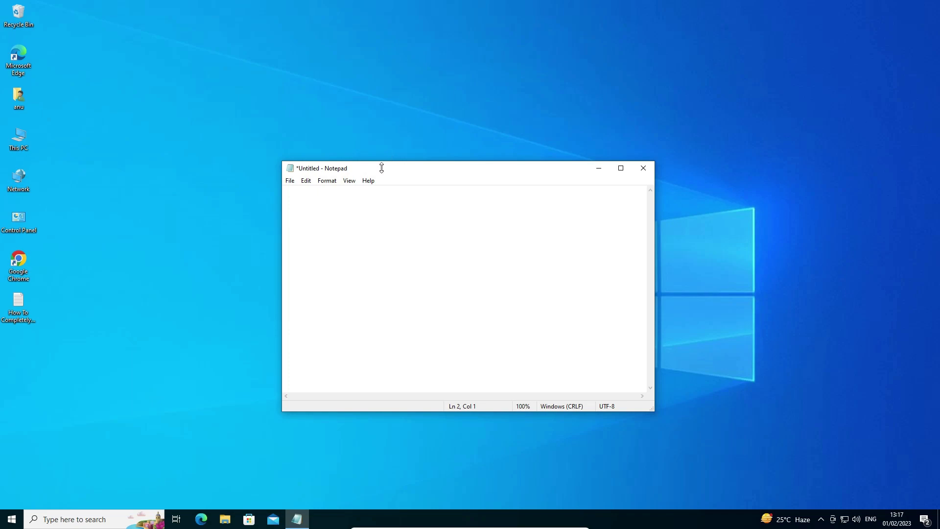
left_click(11, 523)
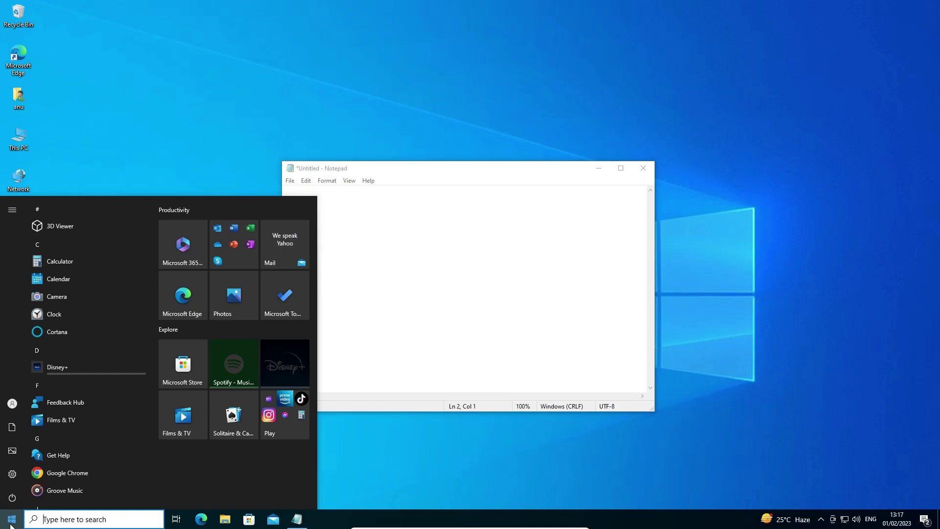
type("on")
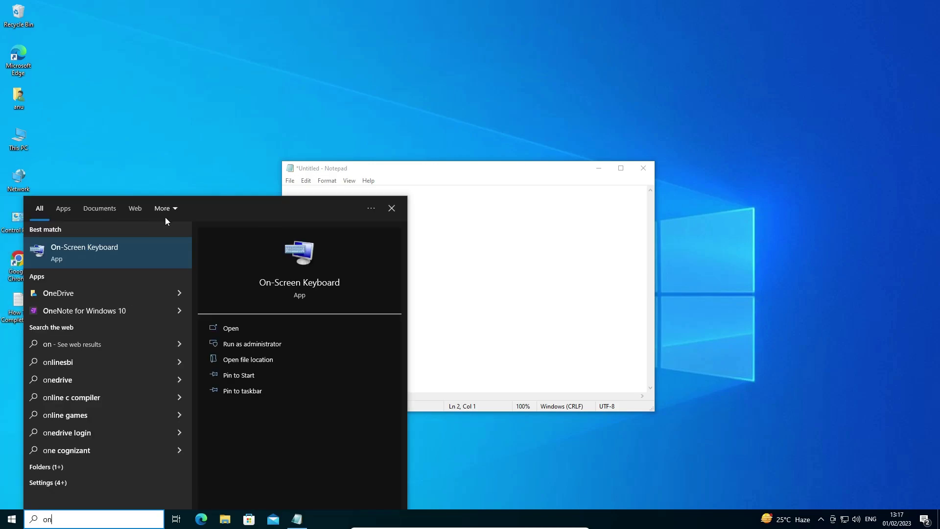
left_click(130, 242)
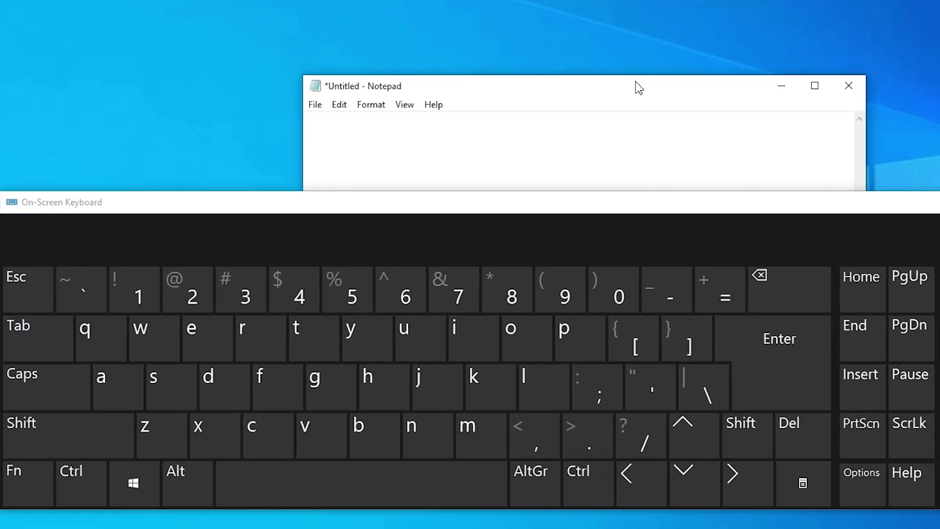
left_click_drag(635, 82, 622, 0)
left_click_drag(597, 206, 600, 254)
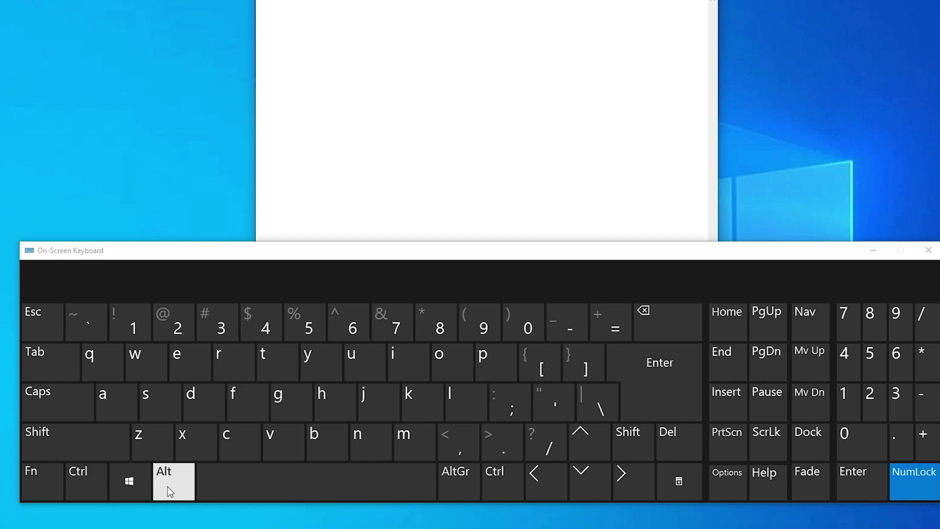
- Enter a rupee symbol (₹) in the Notepad document using the On-Screen Keyboard
left_click(90, 493)
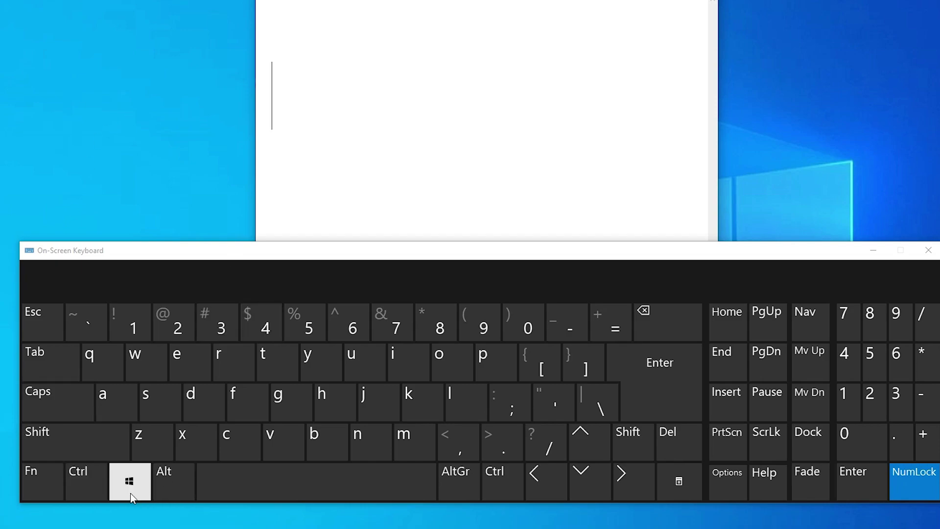
left_click(105, 495)
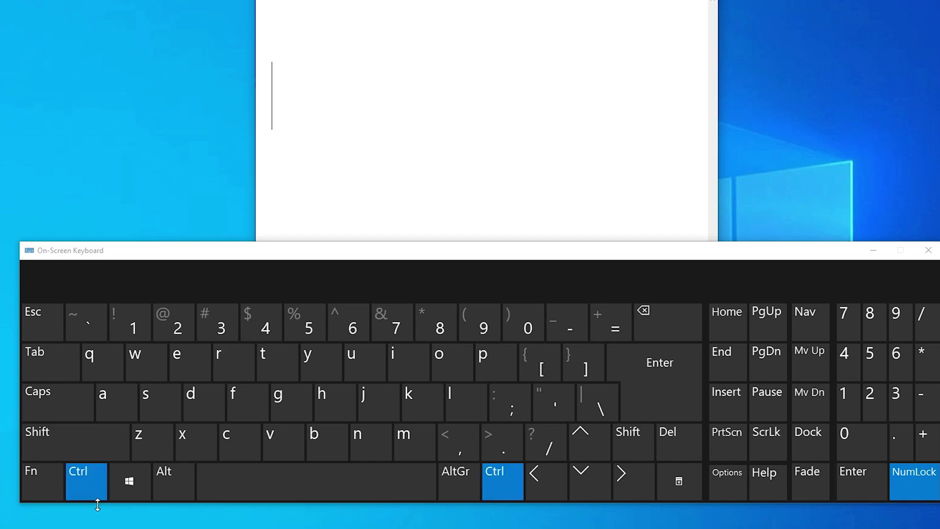
left_click(179, 494)
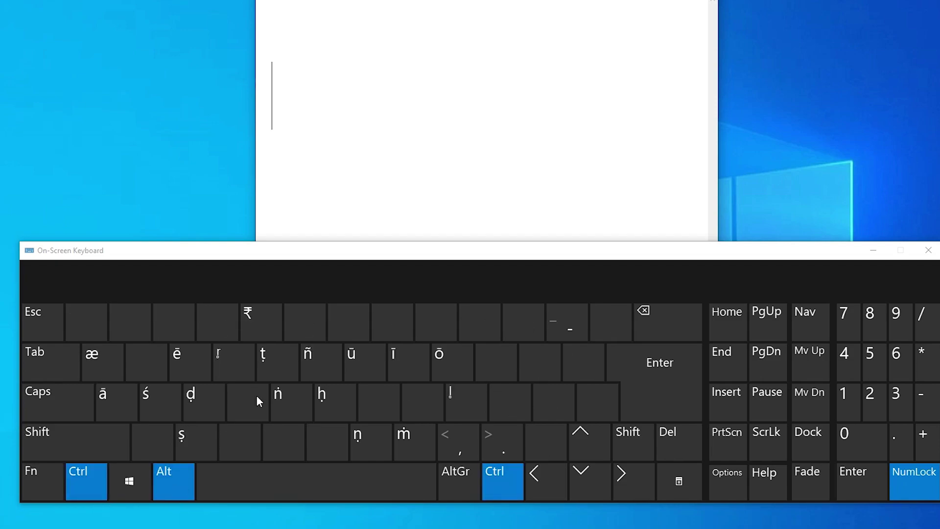
left_click(251, 325)
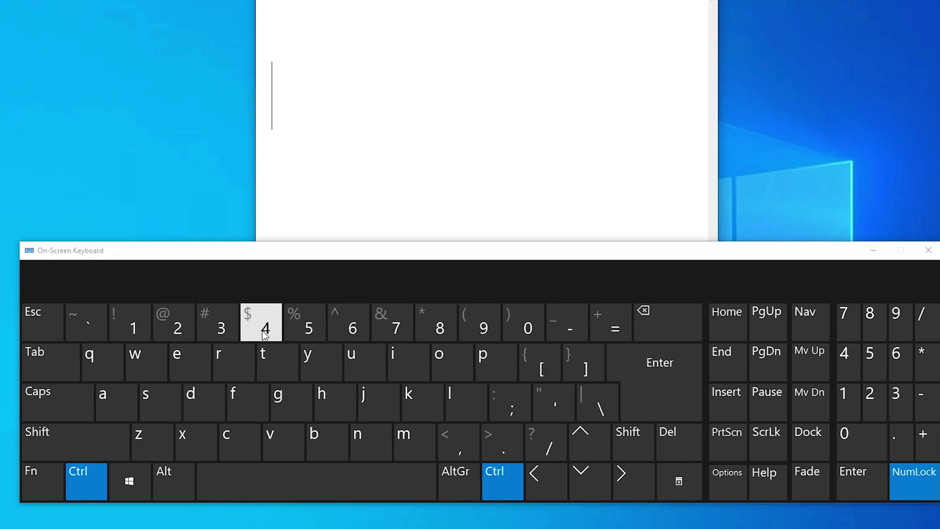
key("alt")
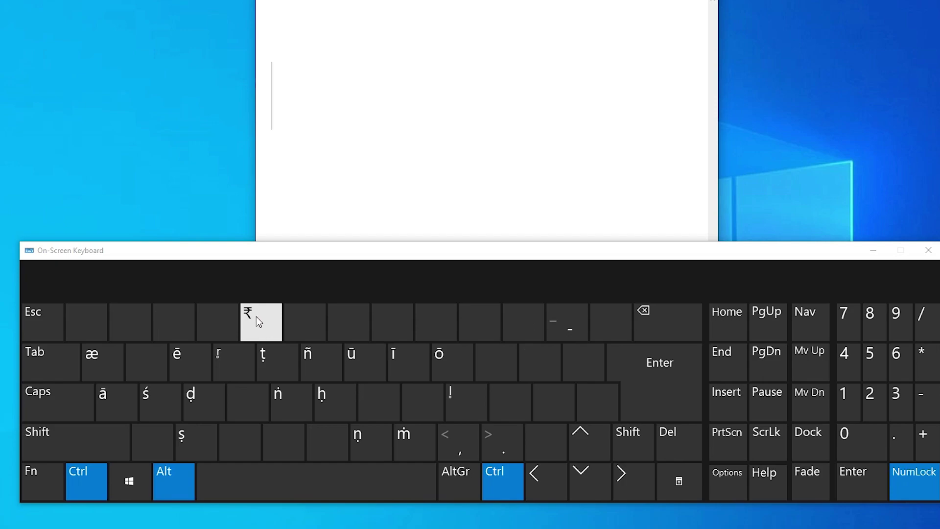
left_click(256, 323)
key("alt")
left_click(256, 323)
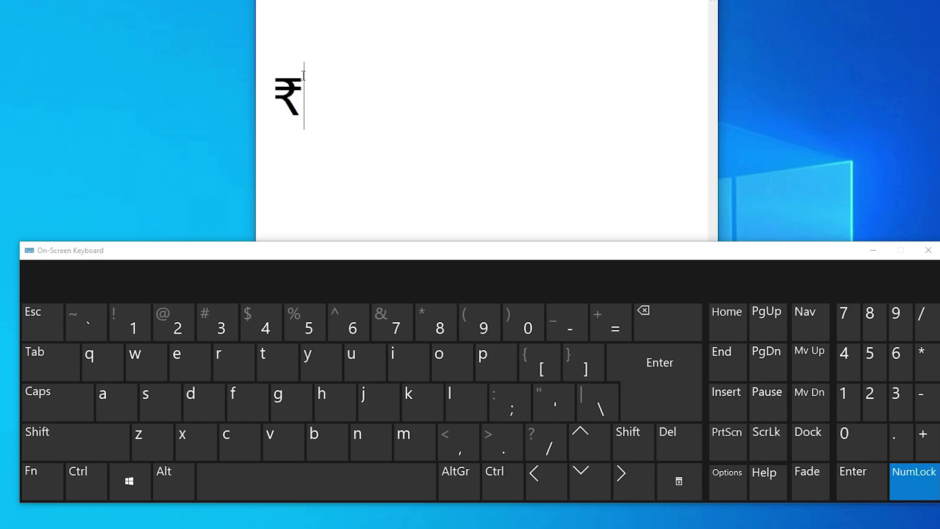
- Add three more rupee symbols (₹) after the first one in the Notepad document
type("₹")
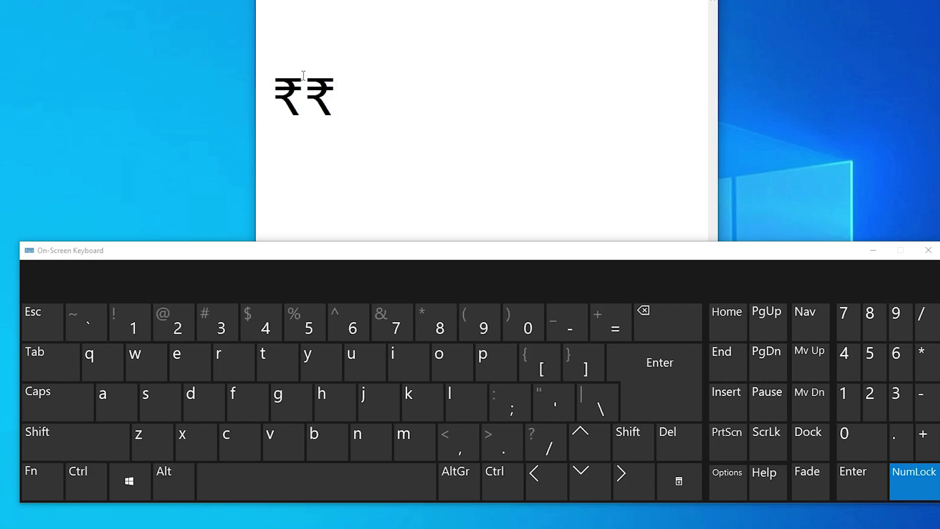
key("ctrl+alt+4")
key("ctrl+alt+4")
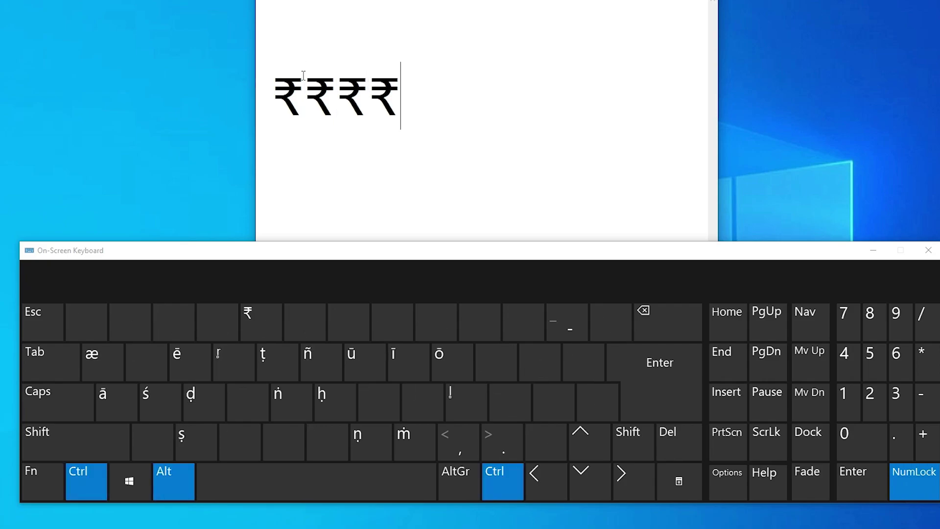